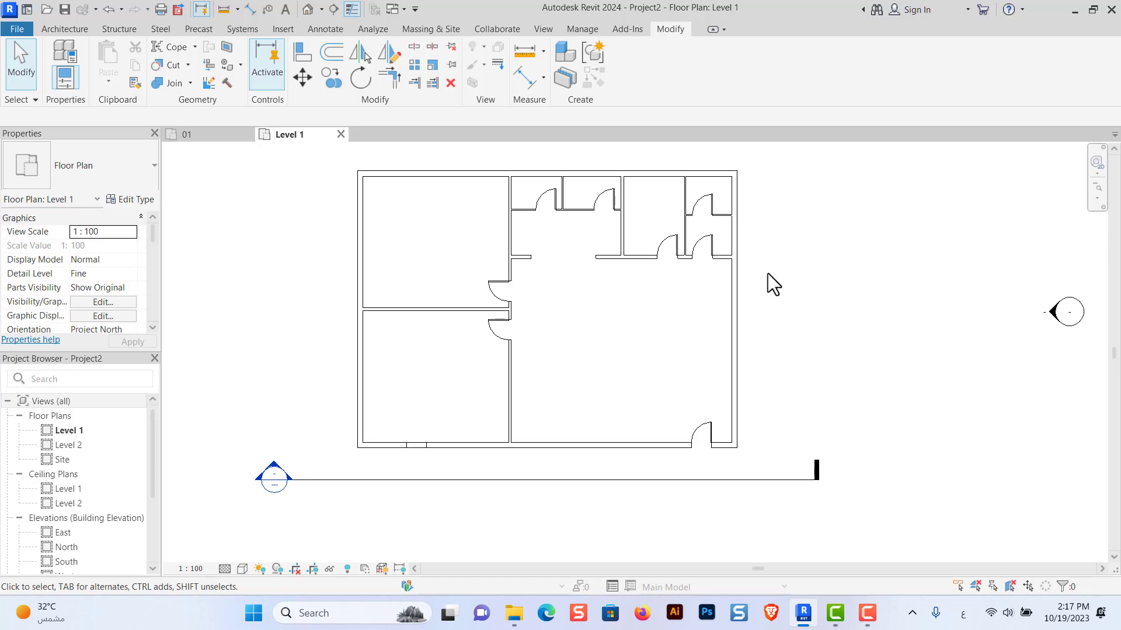
# Override the Walls category cut lines in the Level 1 view to the Dash 2.5mm pattern
pyautogui.hotkey('alt', 'shift')
pyautogui.press('v')
pyautogui.press('v')
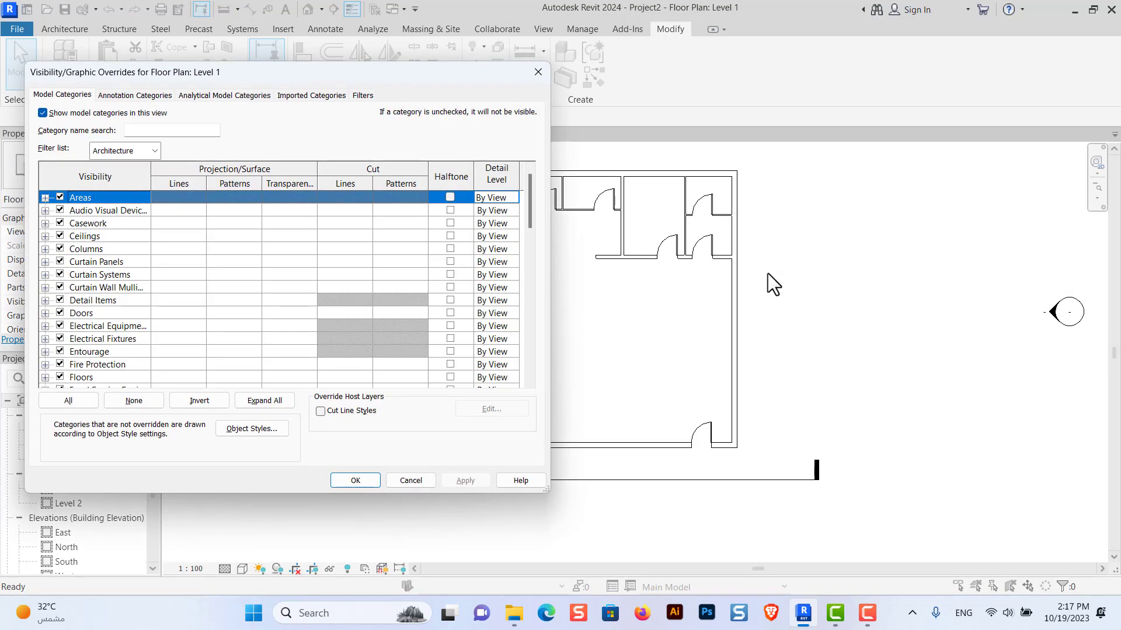
pyautogui.moveTo(300, 77); pyautogui.dragTo(323, 48)
pyautogui.scroll(-2, 299, 289)
pyautogui.scroll(-2, 299, 288)
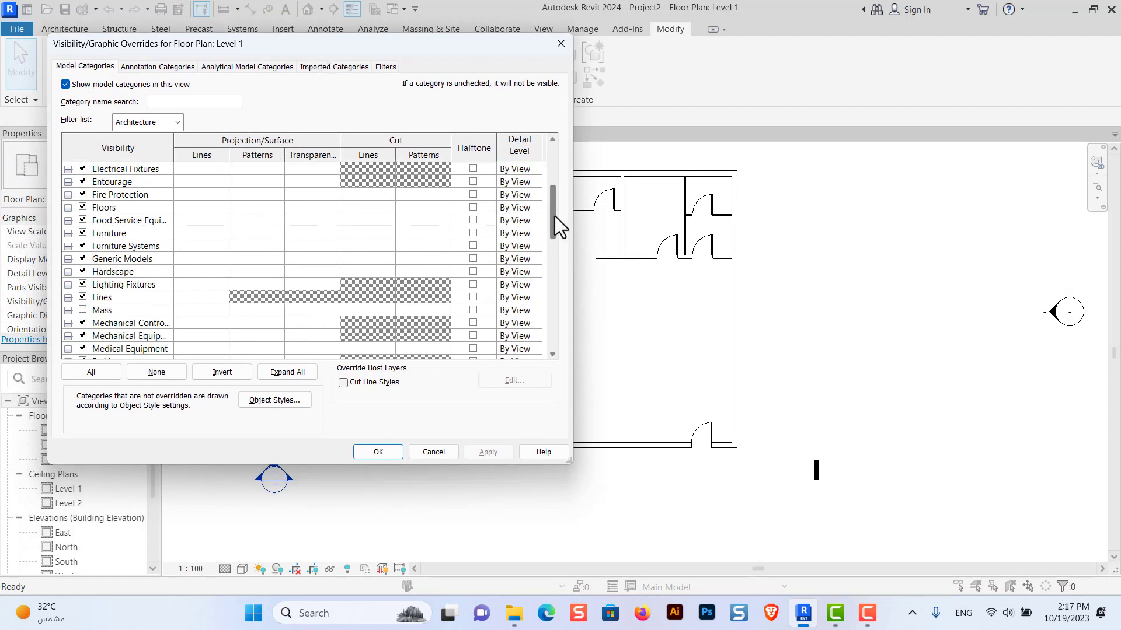
pyautogui.moveTo(555, 216); pyautogui.dragTo(558, 373)
pyautogui.click(102, 335)
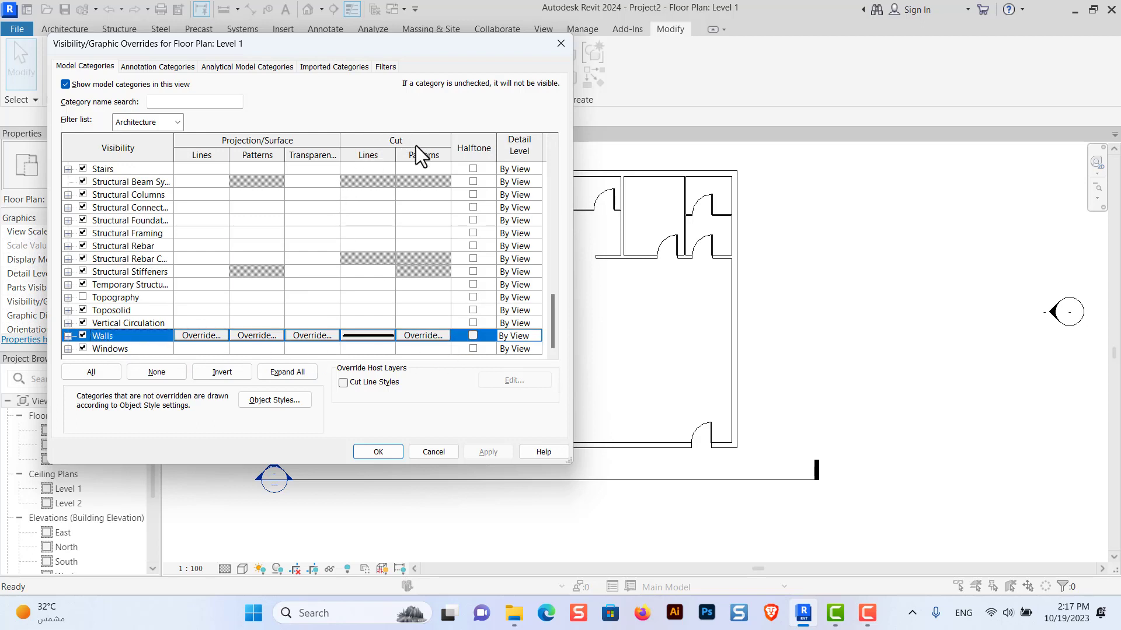
pyautogui.click(377, 337)
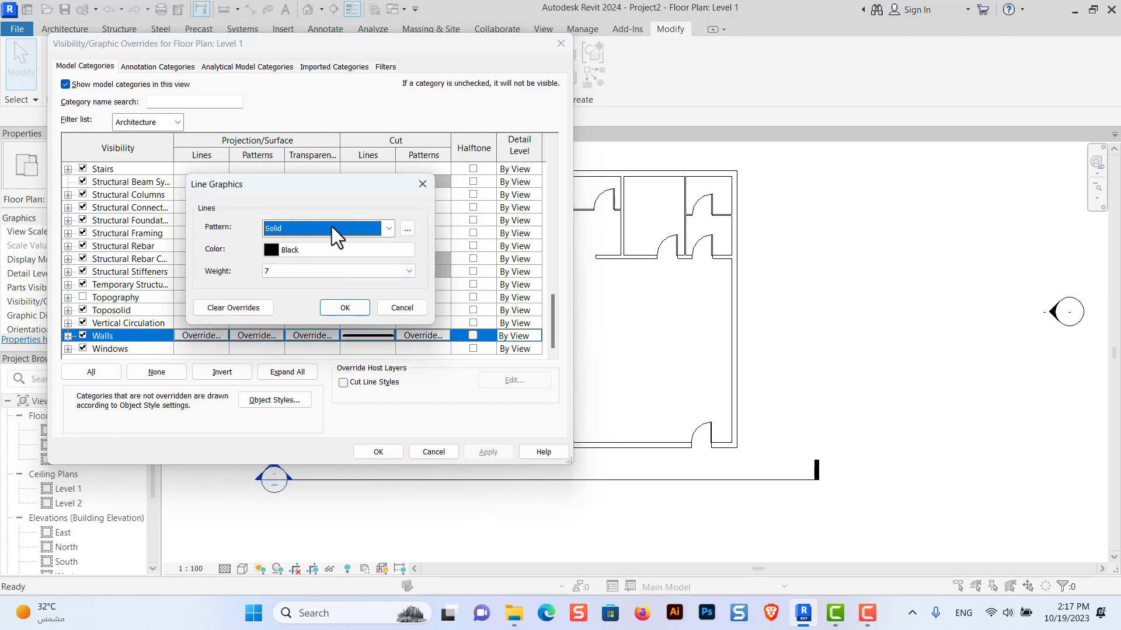
pyautogui.click(390, 228)
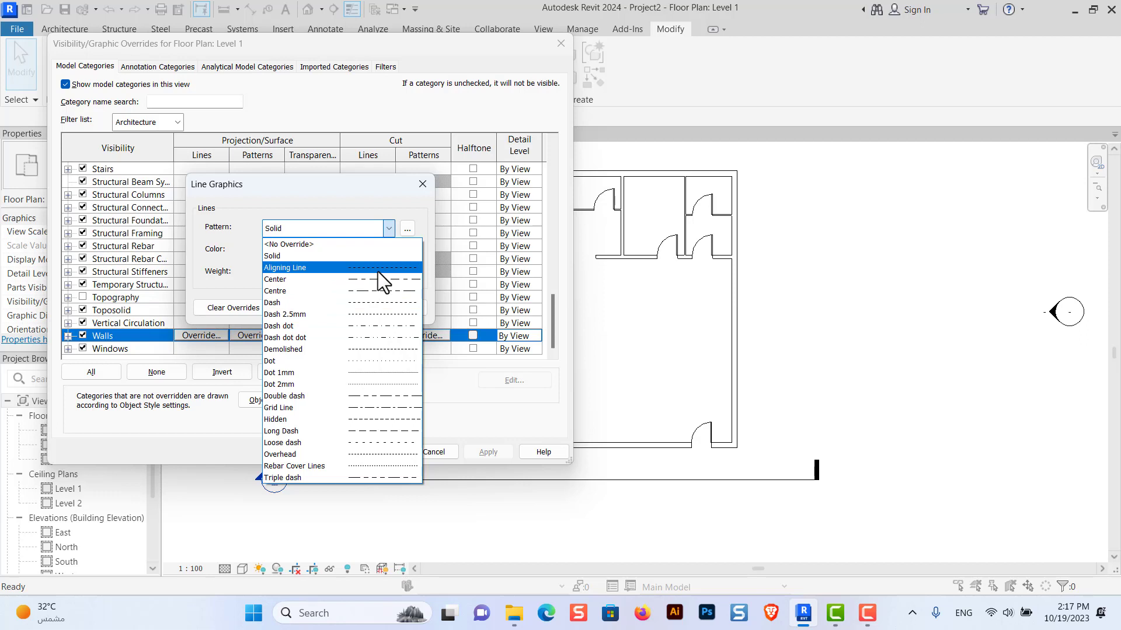
pyautogui.click(374, 316)
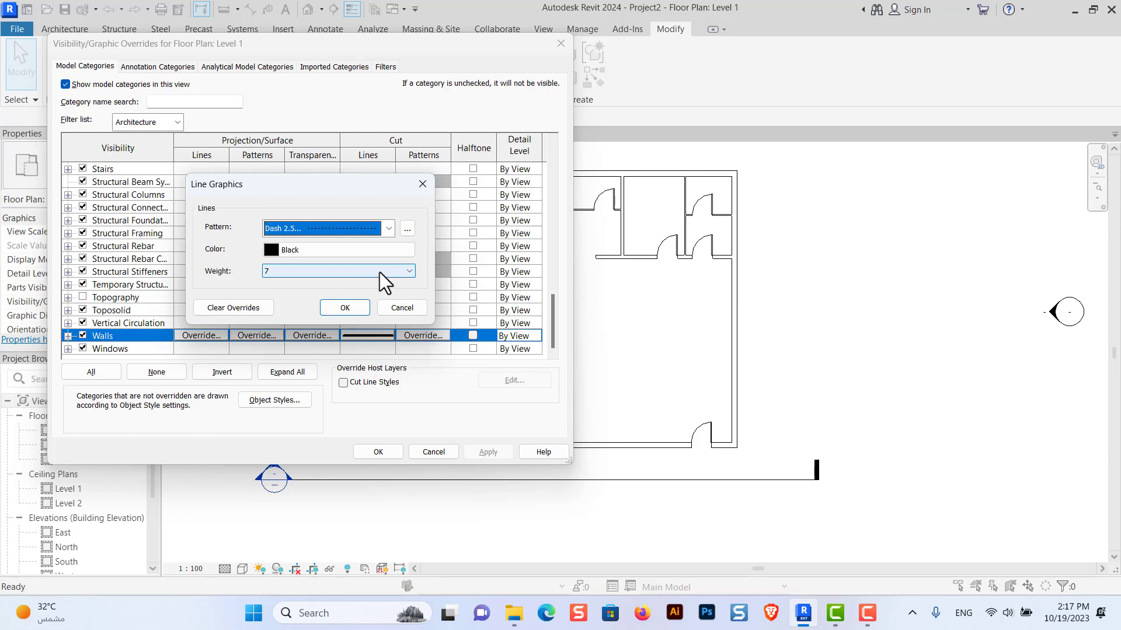
pyautogui.click(348, 310)
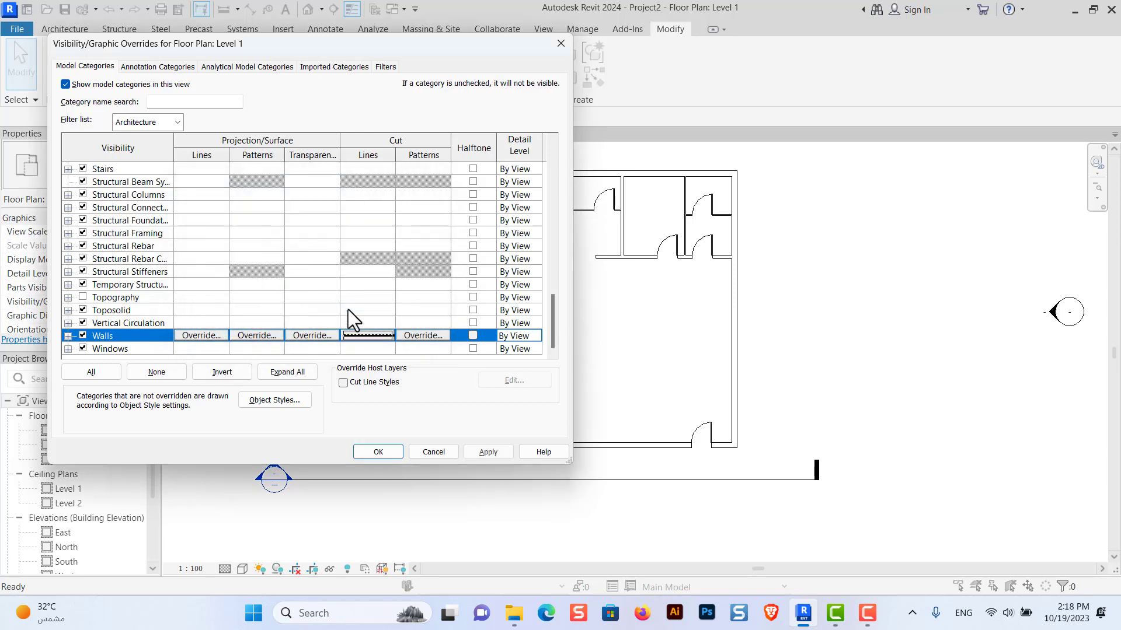
pyautogui.click(487, 453)
# Close the visibility overrides dialog and select the vertical interior Generic - 200mm 2 wall
pyautogui.click(378, 453)
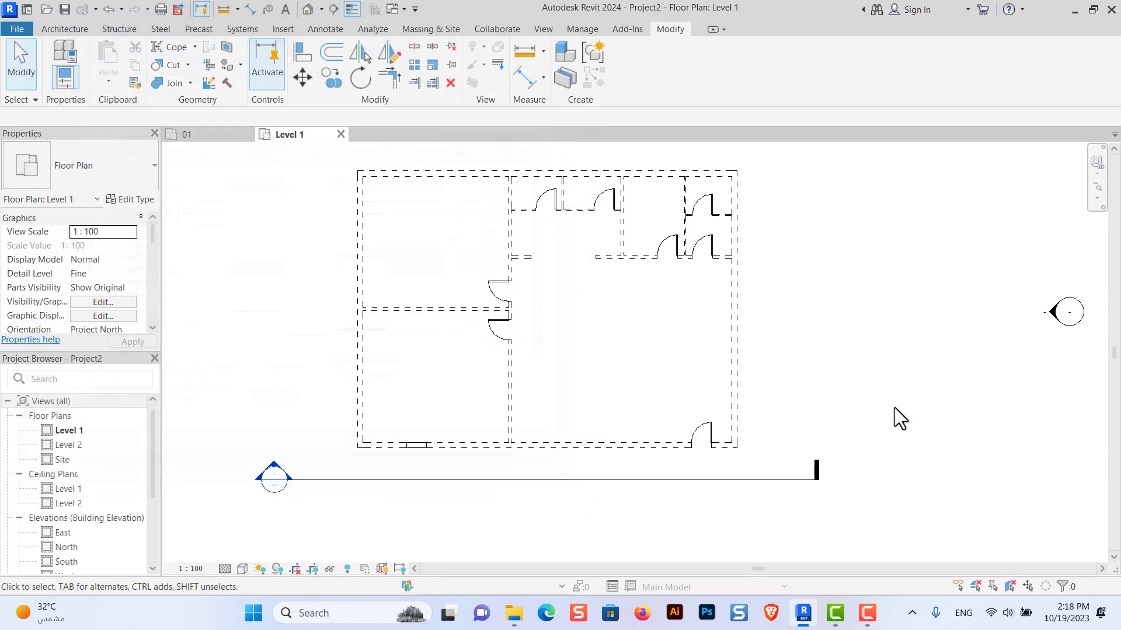
pyautogui.scroll(1, 844, 346)
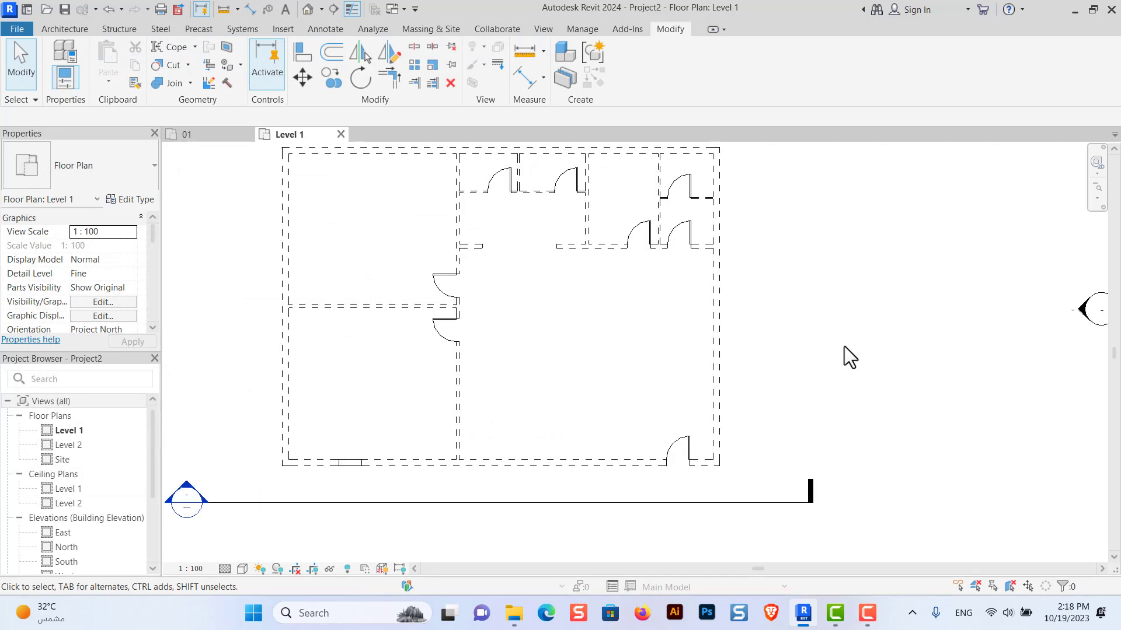
pyautogui.scroll(-1, 551, 355)
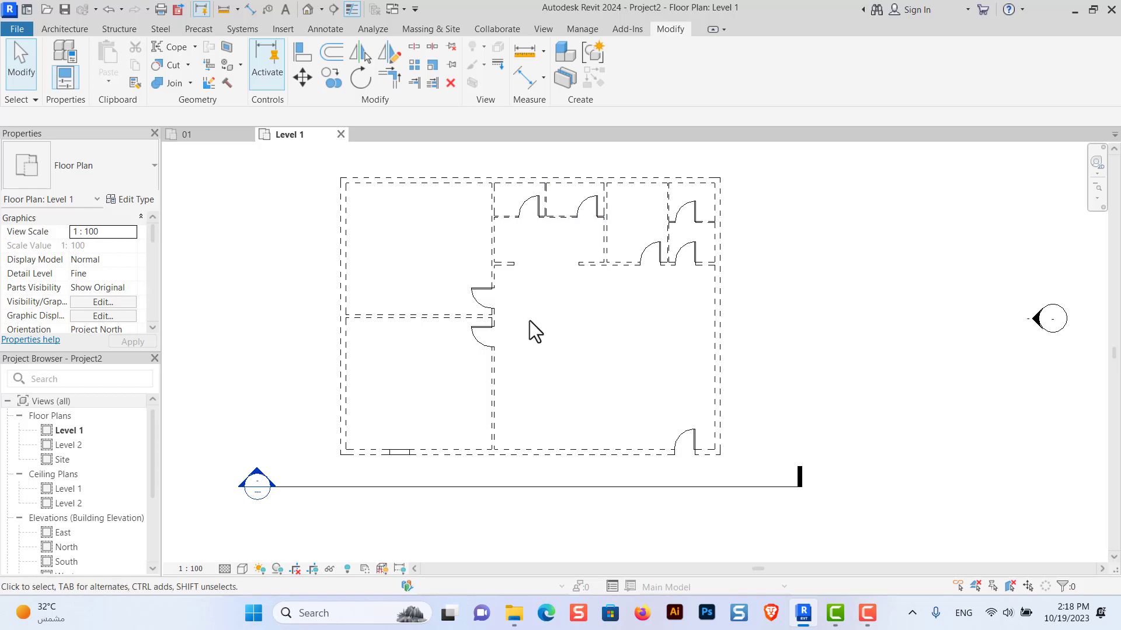
pyautogui.click(493, 401)
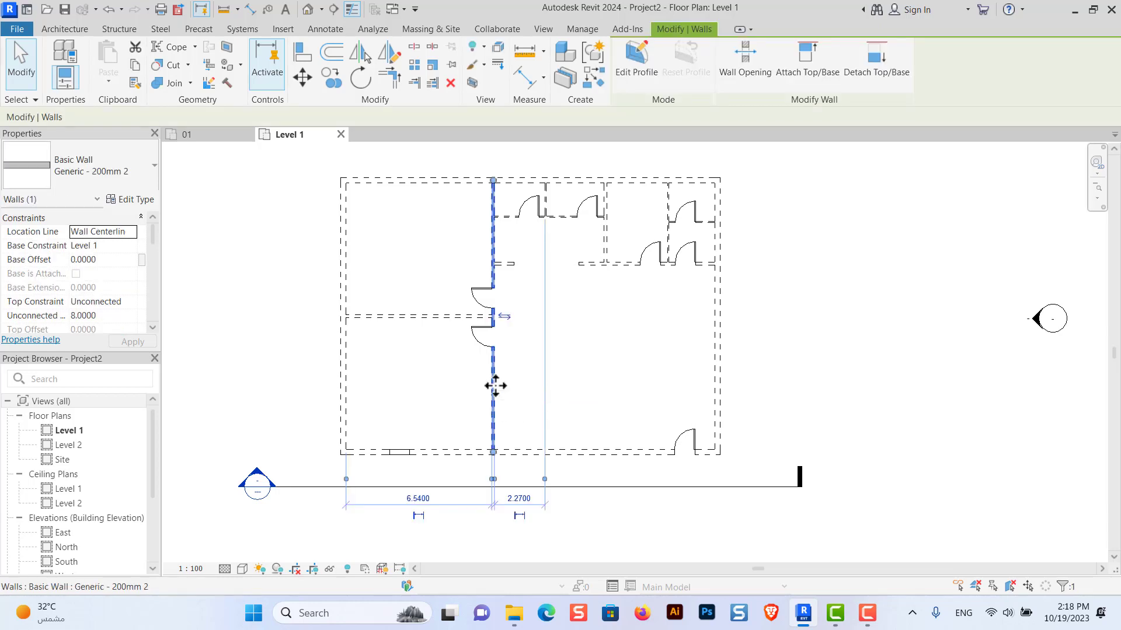
# Select all three visible Generic - 200mm 2 walls and bring up Override Graphics in View
pyautogui.rightClick(495, 385)
pyautogui.moveTo(558, 387)
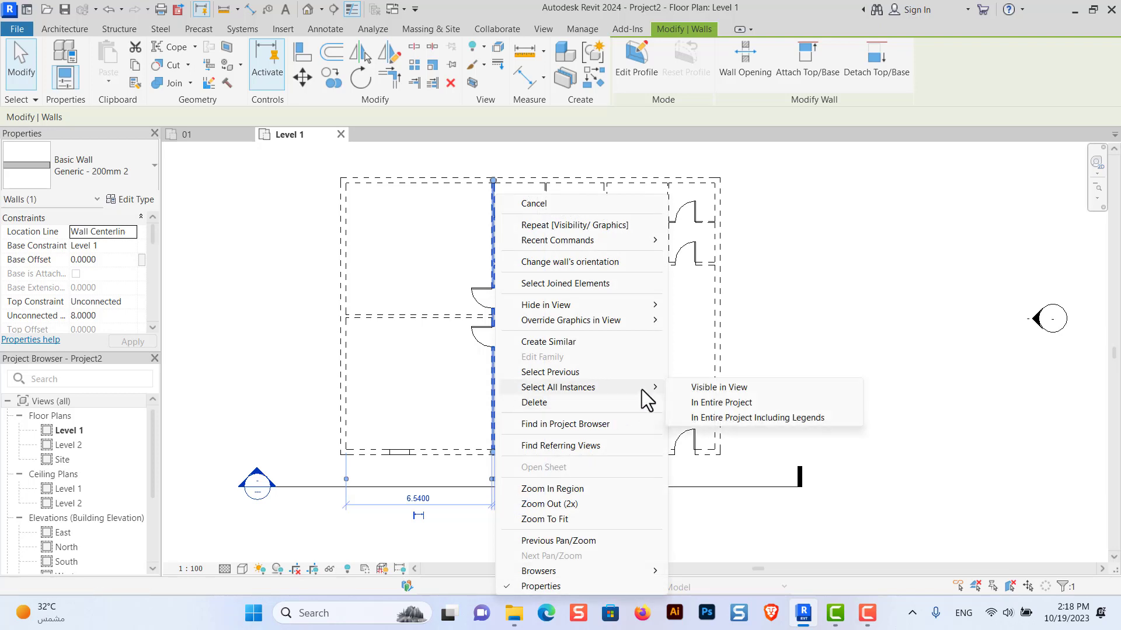
pyautogui.click(735, 389)
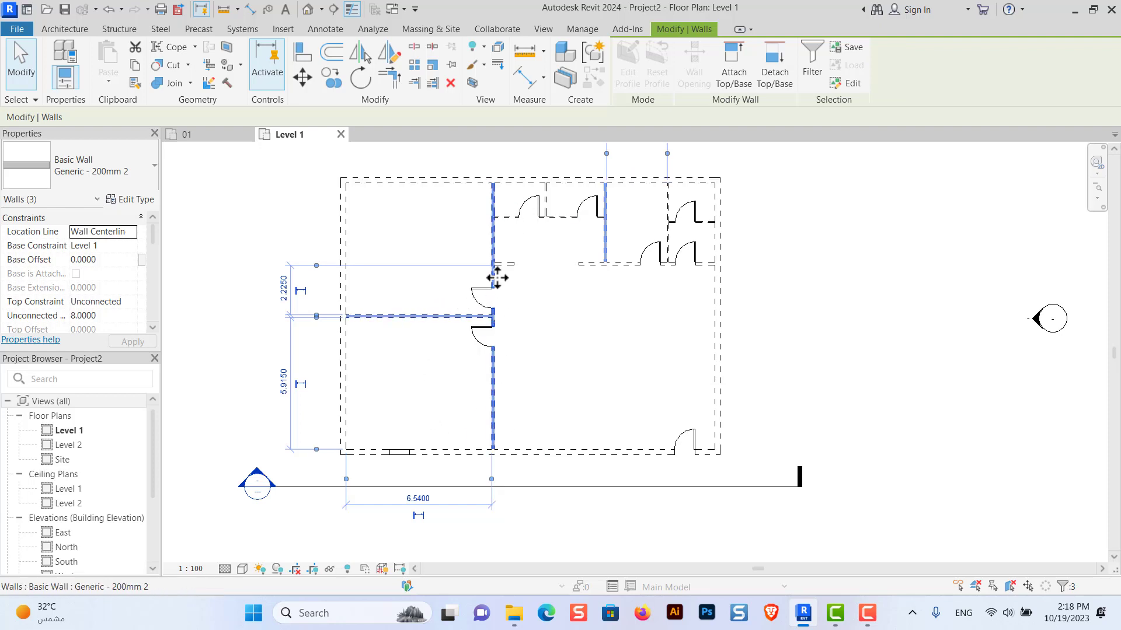
pyautogui.rightClick(526, 347)
pyautogui.moveTo(601, 320)
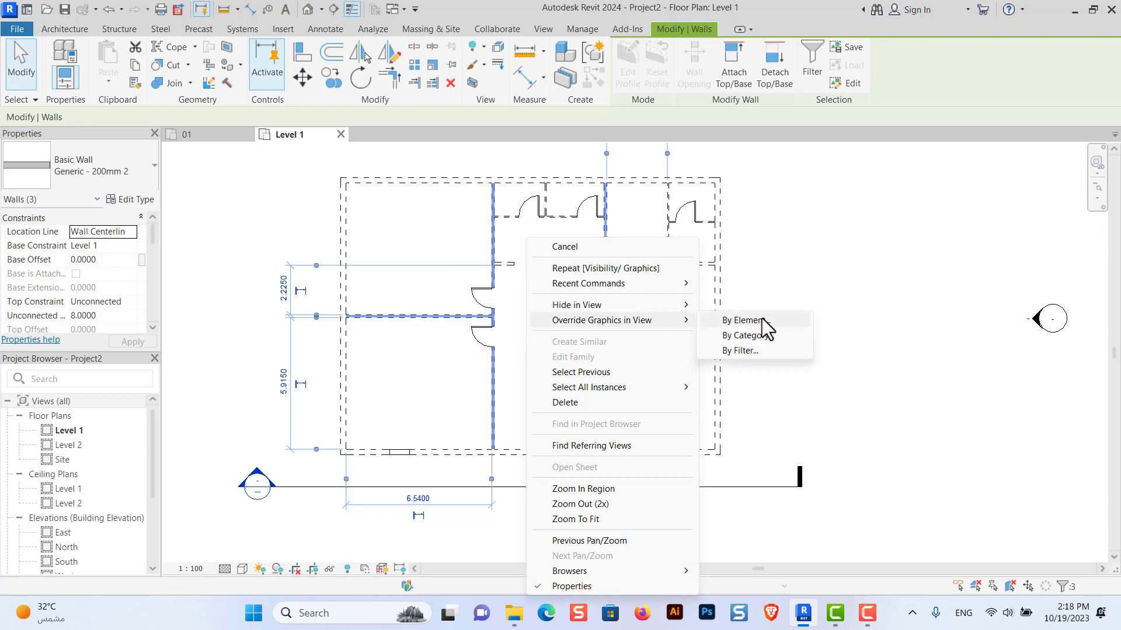
# Set the selected walls' by-element cut line pattern to Solid, then deselect them
pyautogui.click(753, 320)
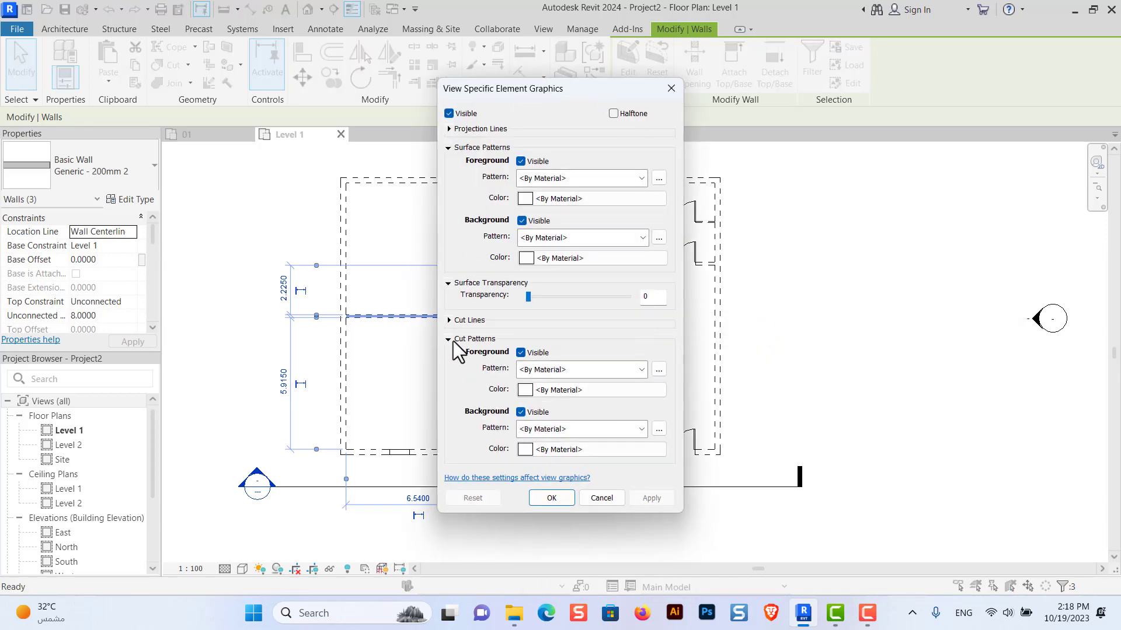
pyautogui.click(450, 321)
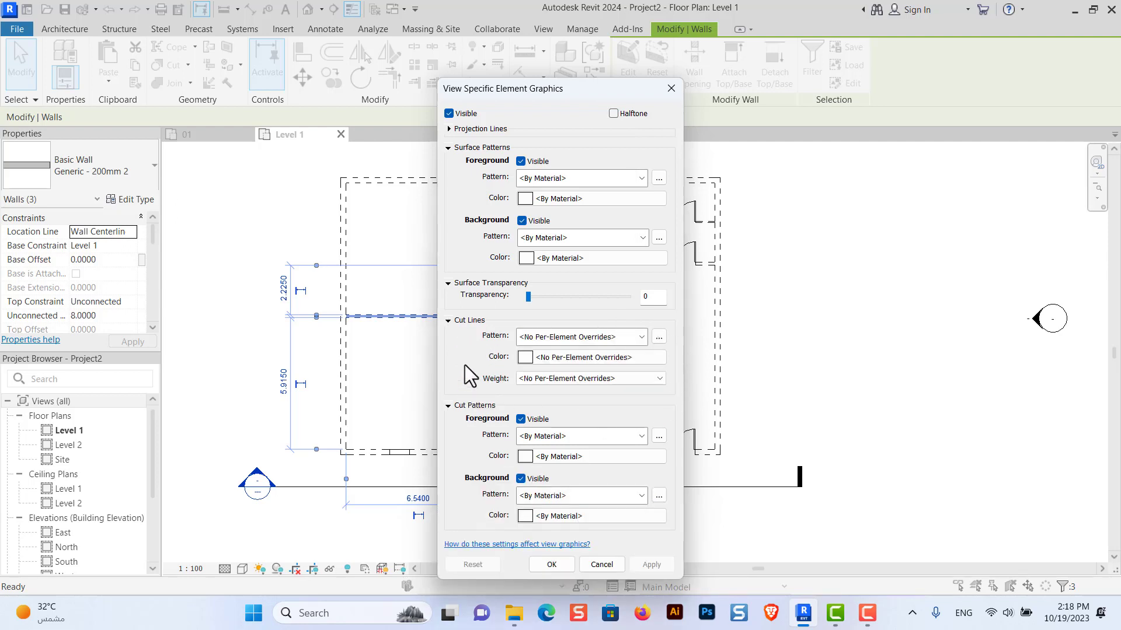
pyautogui.click(642, 336)
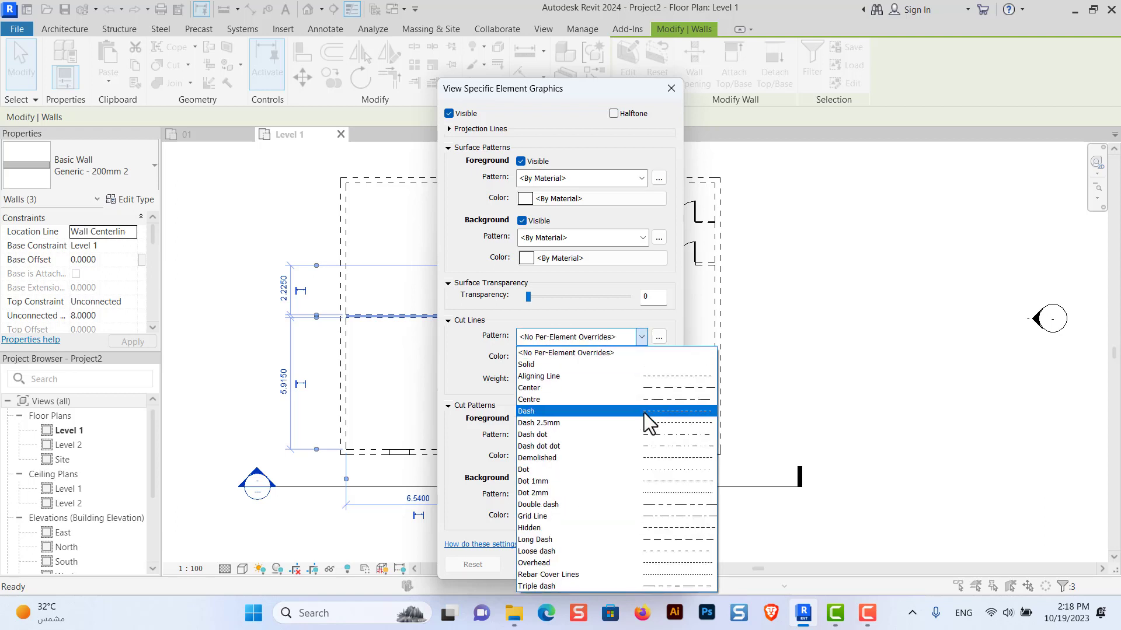
pyautogui.click(643, 366)
pyautogui.click(644, 565)
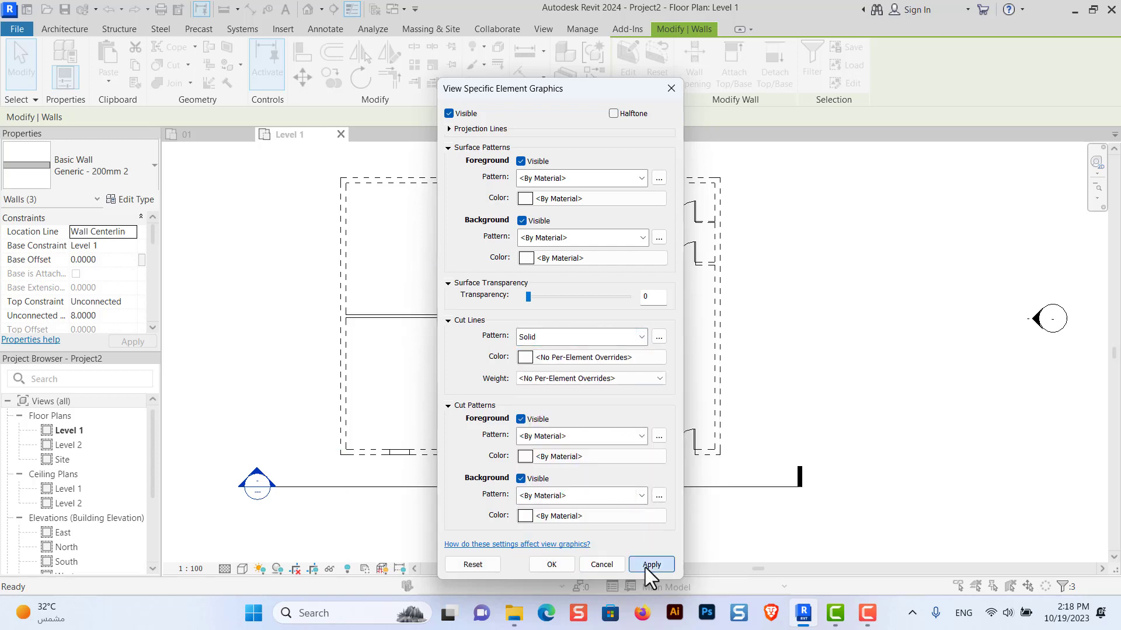
pyautogui.click(552, 564)
pyautogui.click(789, 352)
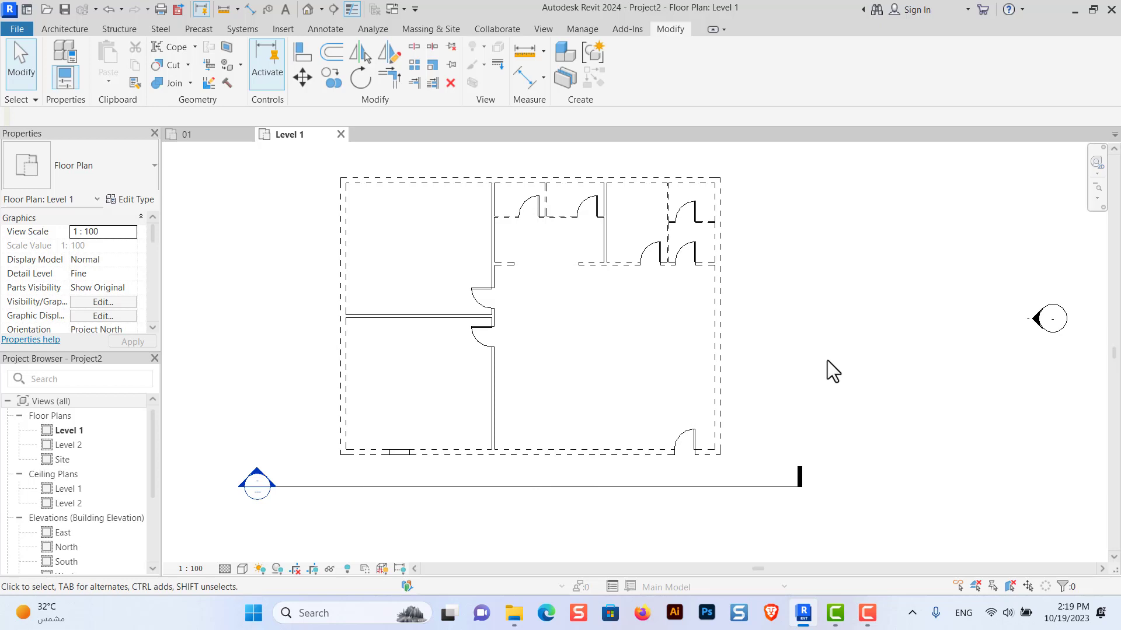
# Select the Generic - 200mm 4 wall across the upper rooms and open its context menu
pyautogui.click(597, 266)
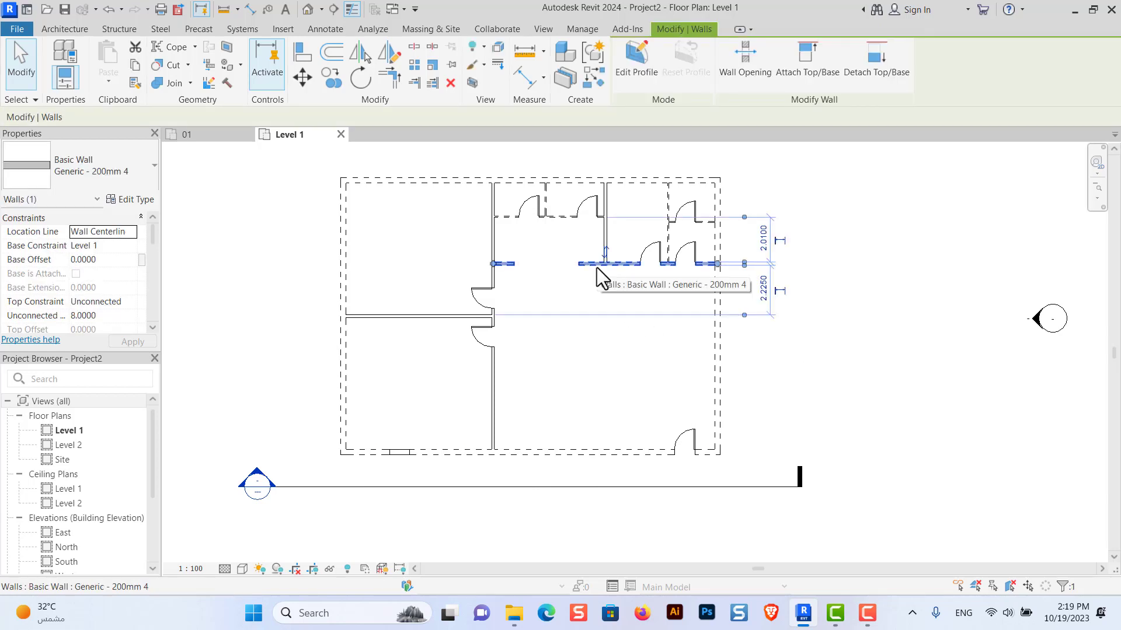
pyautogui.rightClick(596, 267)
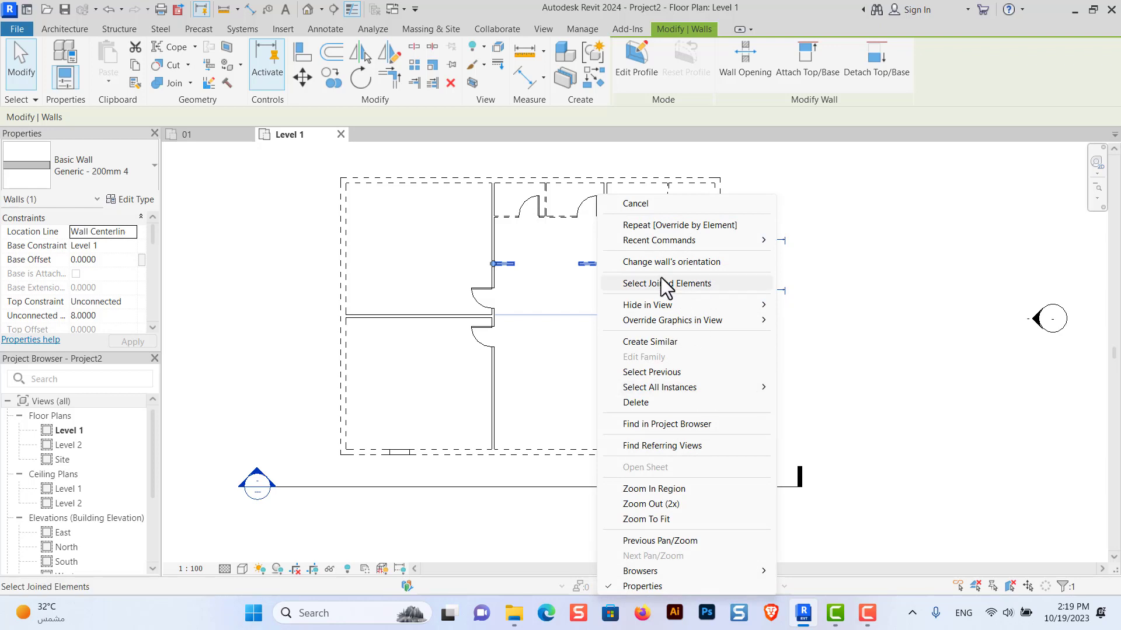
pyautogui.moveTo(672, 320)
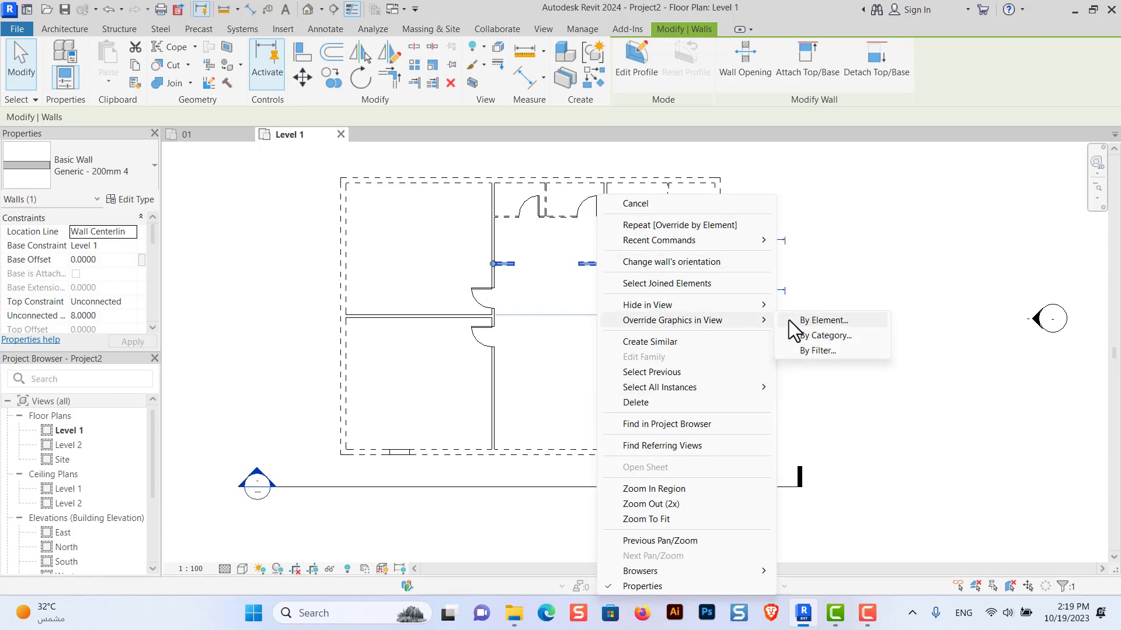
# Give that wall red Centre-pattern cut lines via a by-element override, then deselect it
pyautogui.click(824, 320)
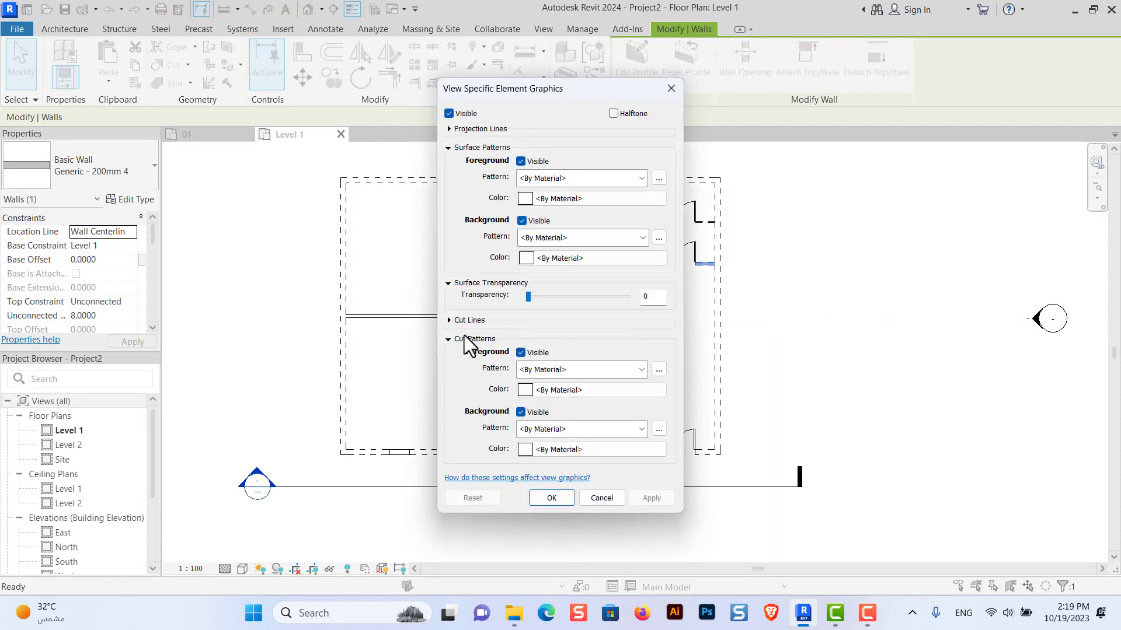
pyautogui.click(449, 320)
pyautogui.click(640, 338)
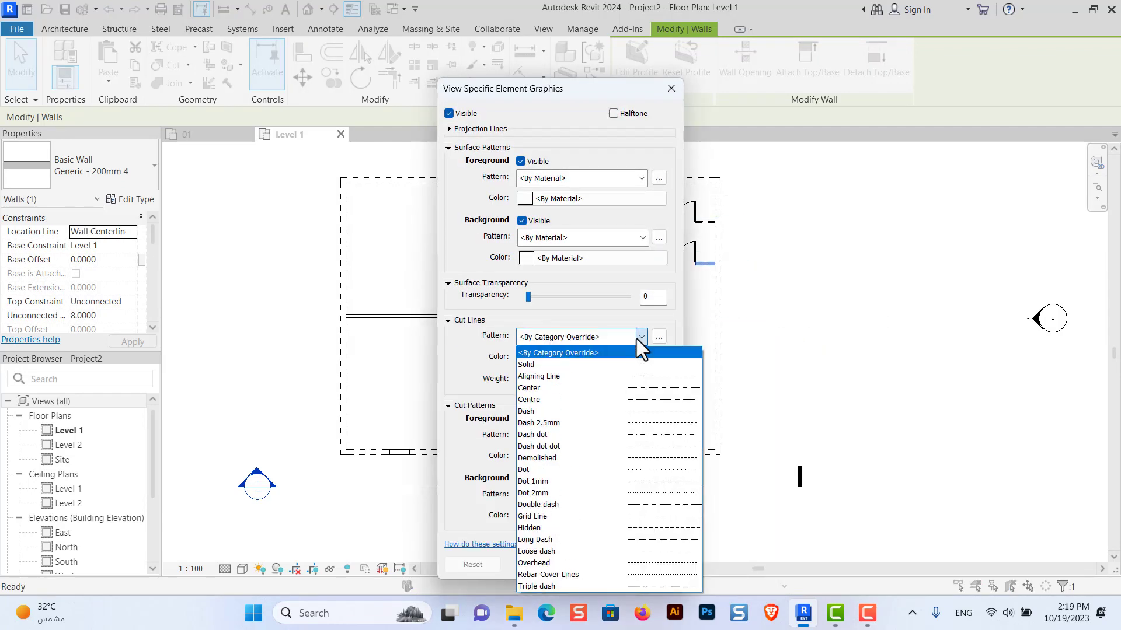
pyautogui.click(640, 400)
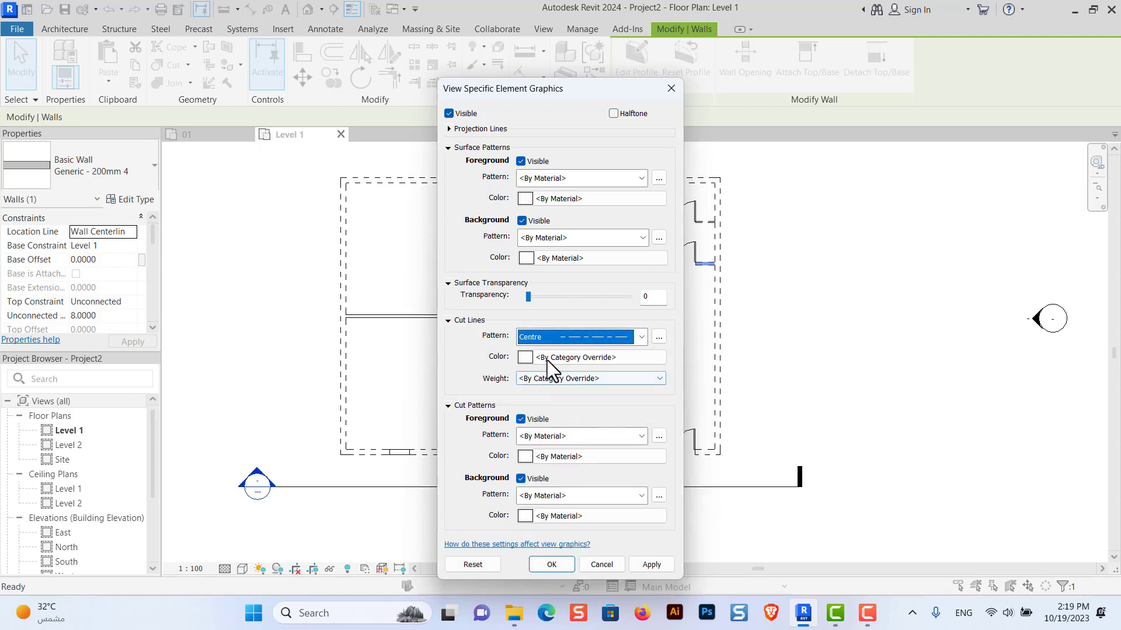
pyautogui.click(643, 362)
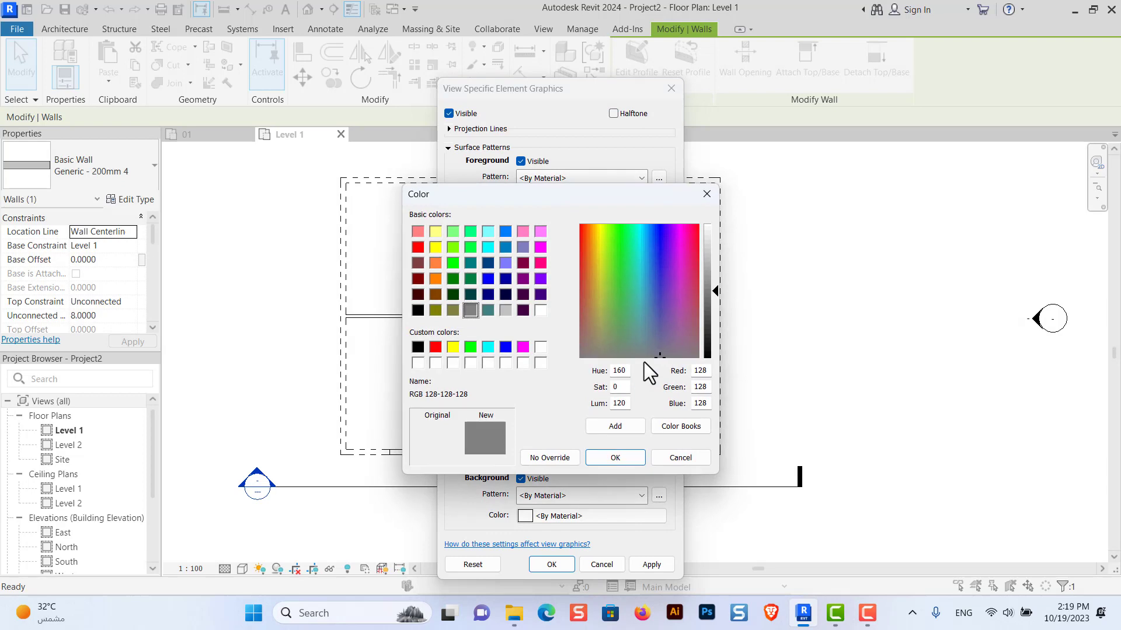
pyautogui.click(437, 348)
pyautogui.click(611, 457)
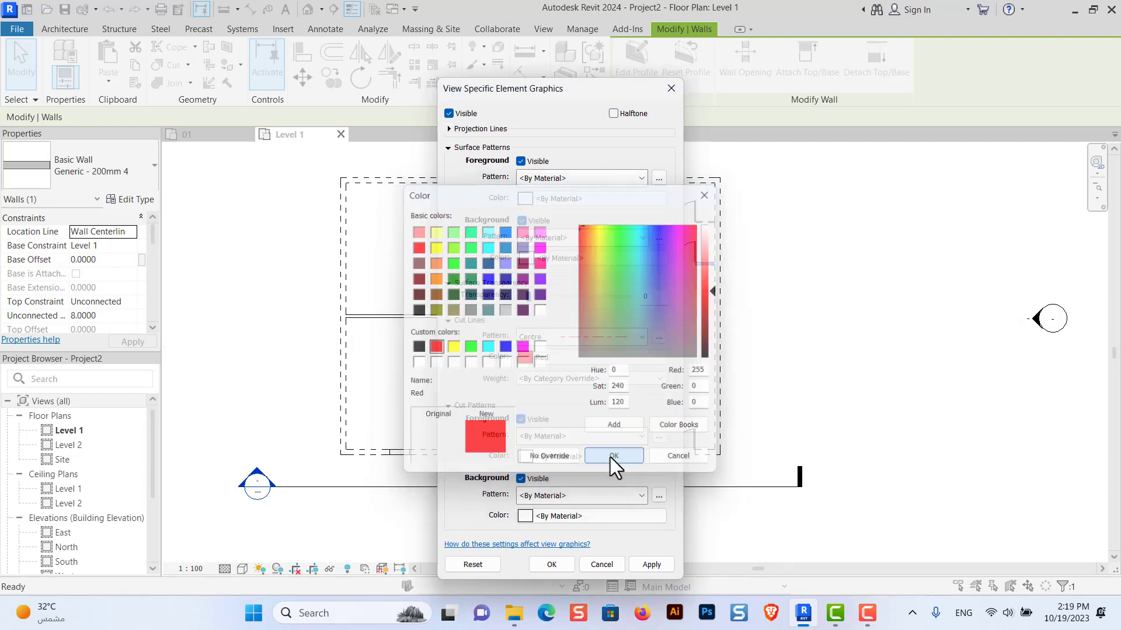
pyautogui.click(643, 565)
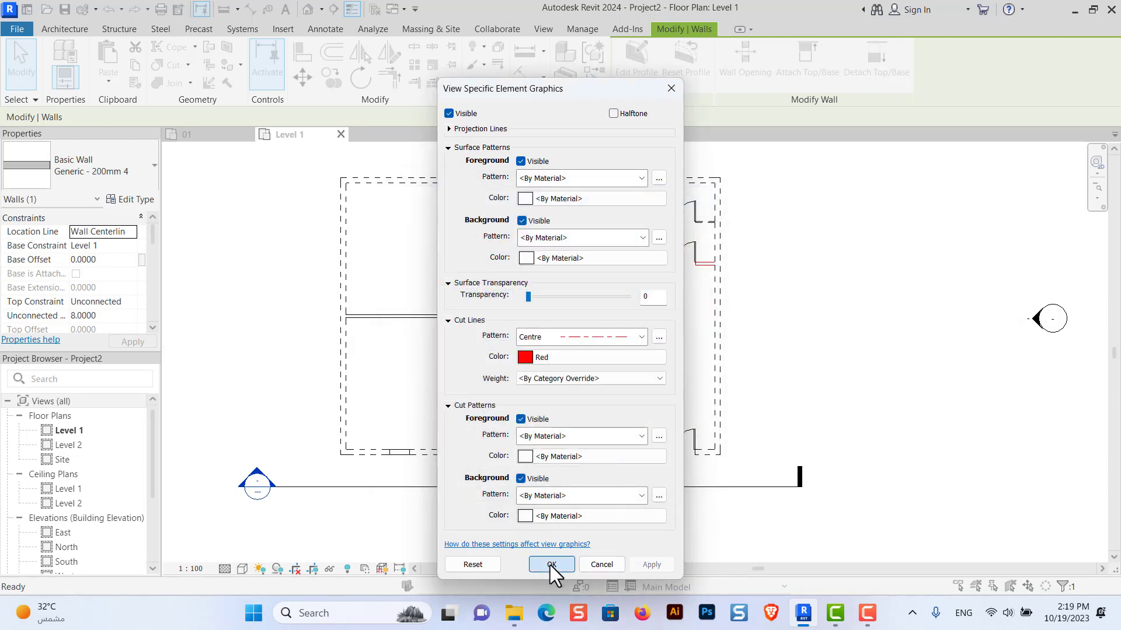
pyautogui.click(550, 564)
pyautogui.click(794, 363)
pyautogui.scroll(2, 654, 300)
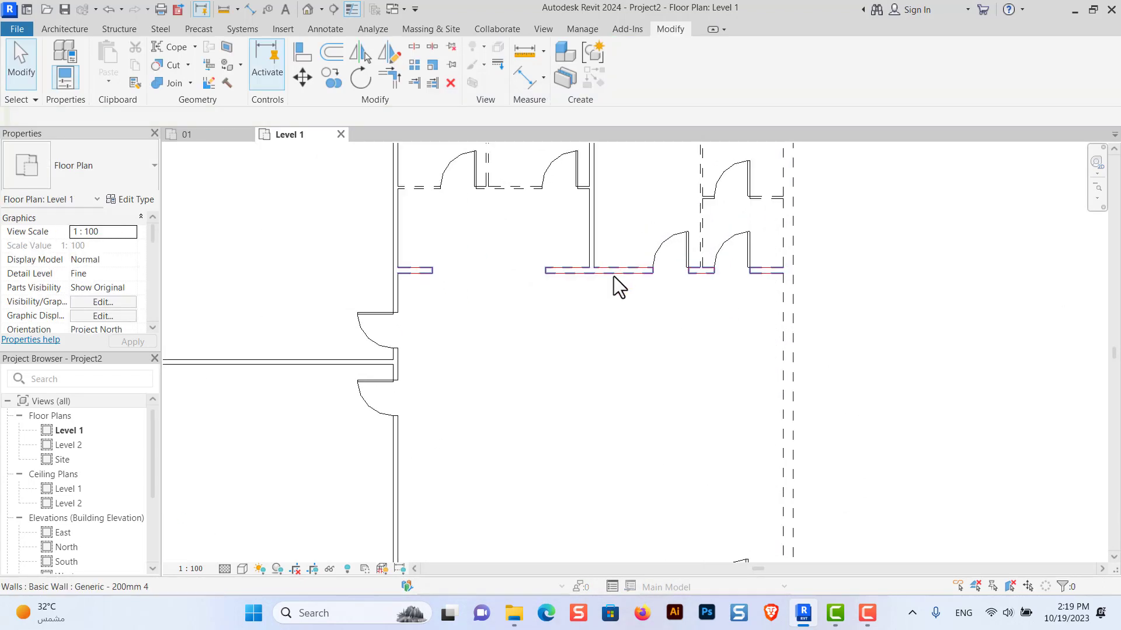
pyautogui.scroll(2, 525, 295)
pyautogui.scroll(2, 530, 282)
pyautogui.scroll(-2, 616, 295)
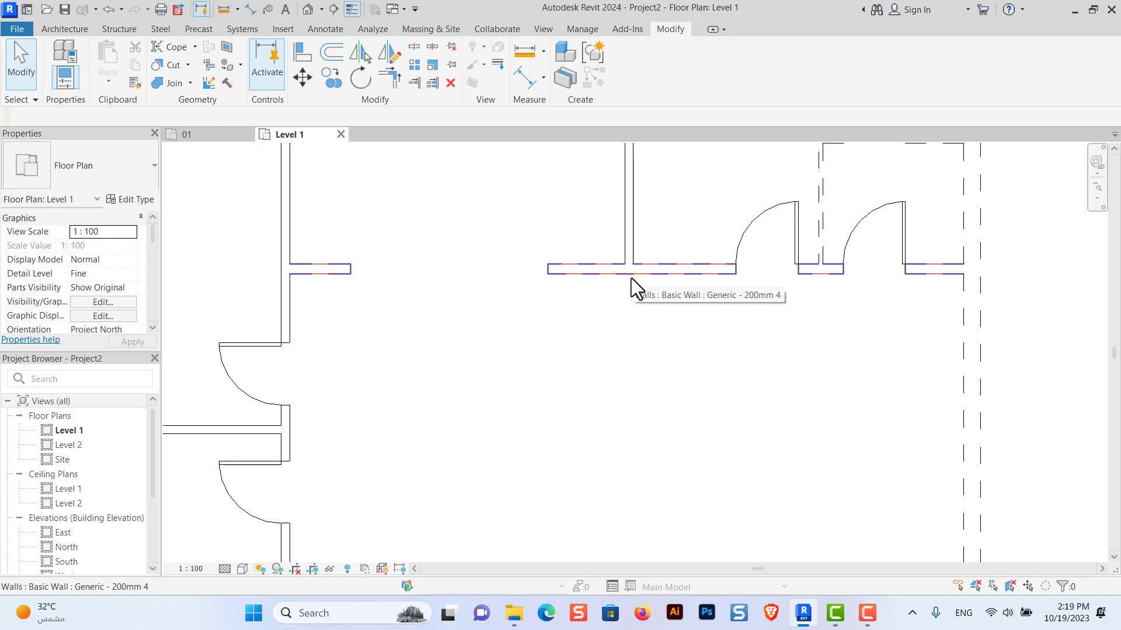
pyautogui.scroll(-4, 581, 284)
pyautogui.scroll(-2, 559, 288)
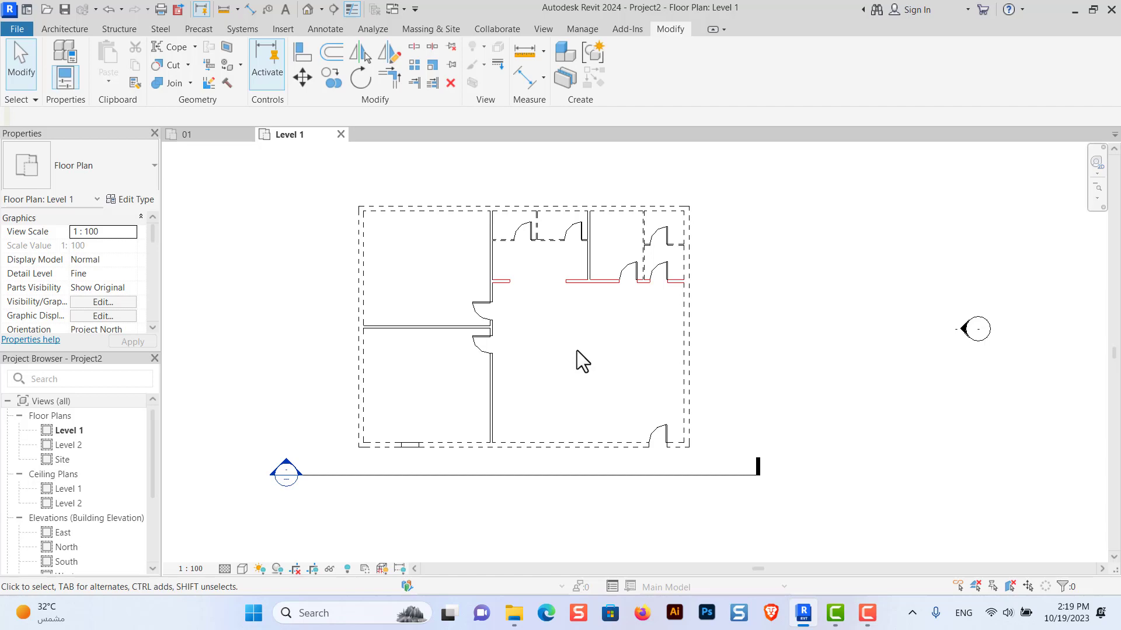
# Switch the Walls category cut-line override from Dash 2.5mm to the Aligning Line pattern
pyautogui.press('v')
pyautogui.press('g')
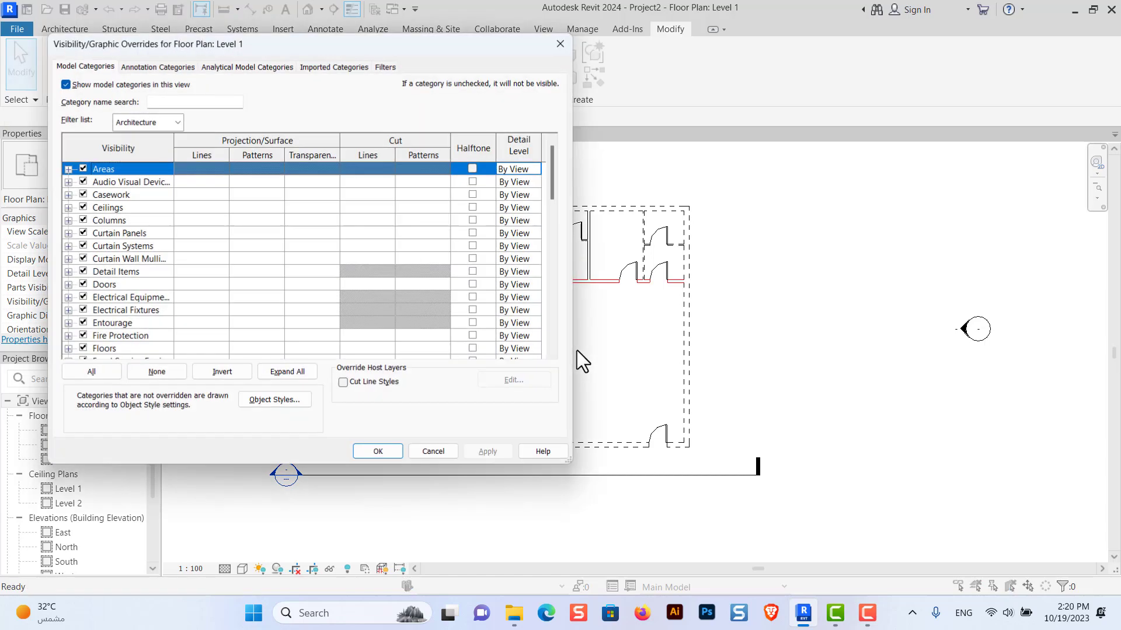
pyautogui.scroll(-3, 128, 296)
pyautogui.scroll(-4, 146, 309)
pyautogui.scroll(-4, 163, 322)
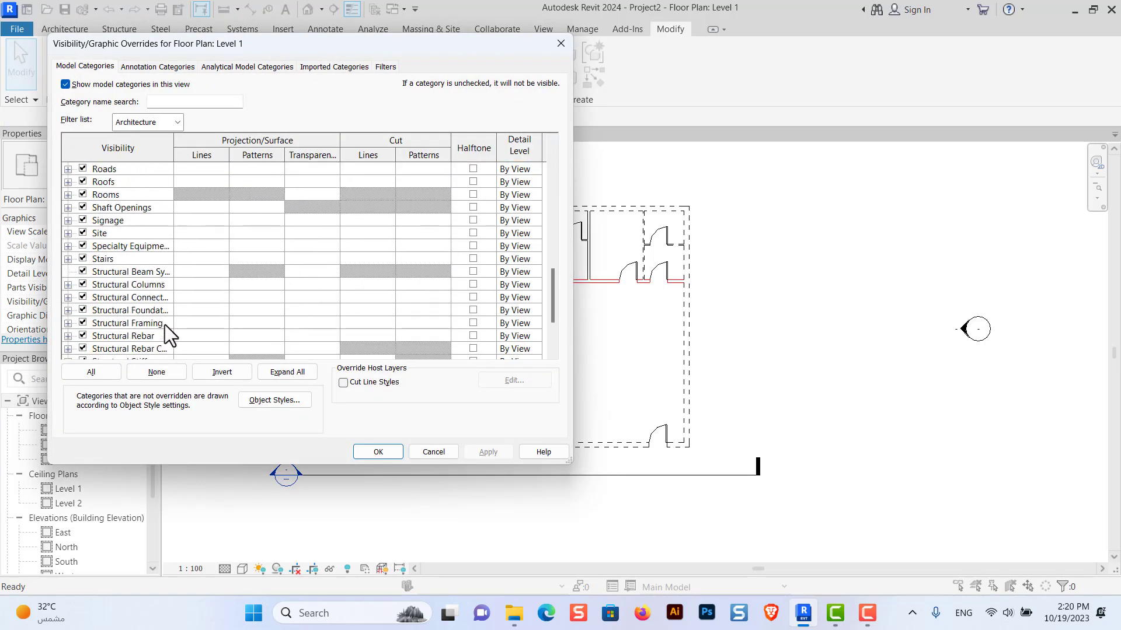
pyautogui.scroll(-3, 165, 325)
pyautogui.click(103, 336)
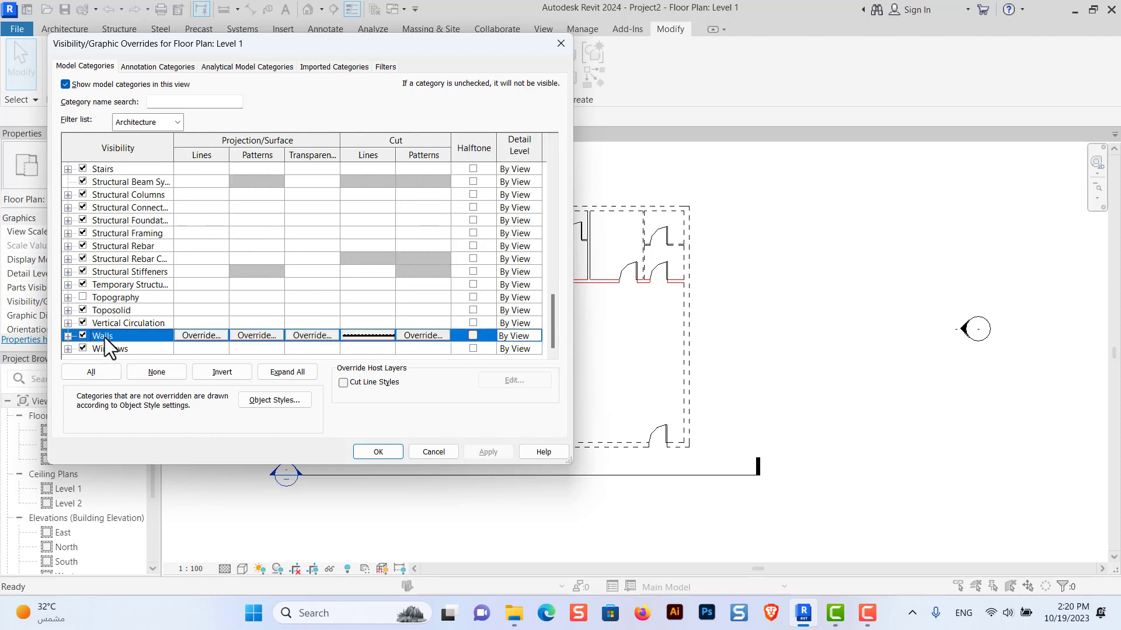
pyautogui.click(385, 337)
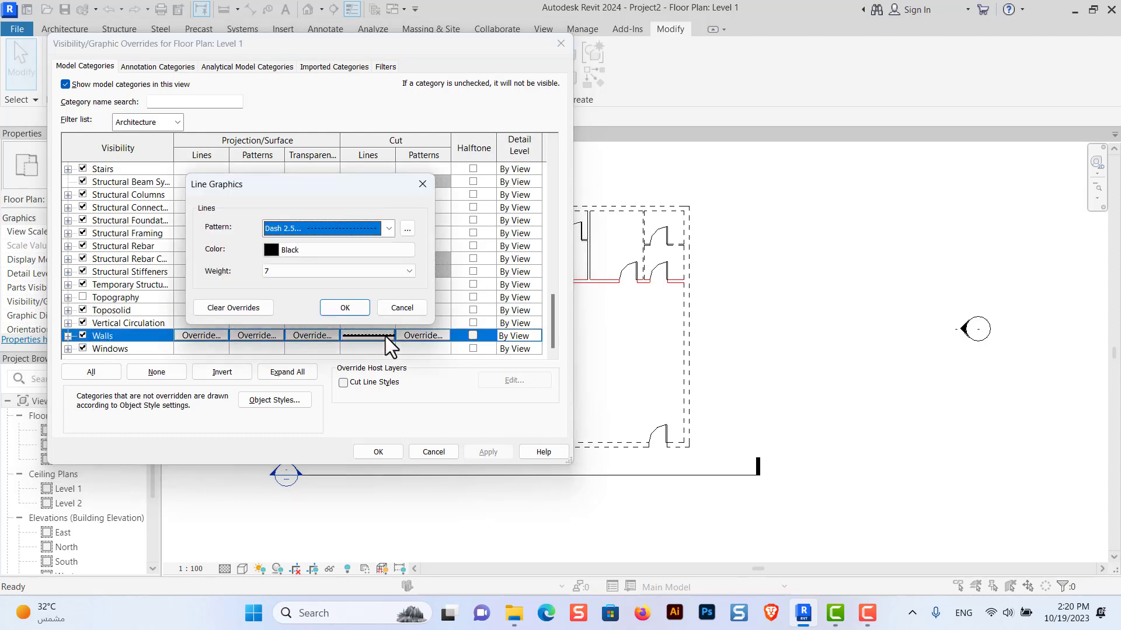
pyautogui.click(393, 228)
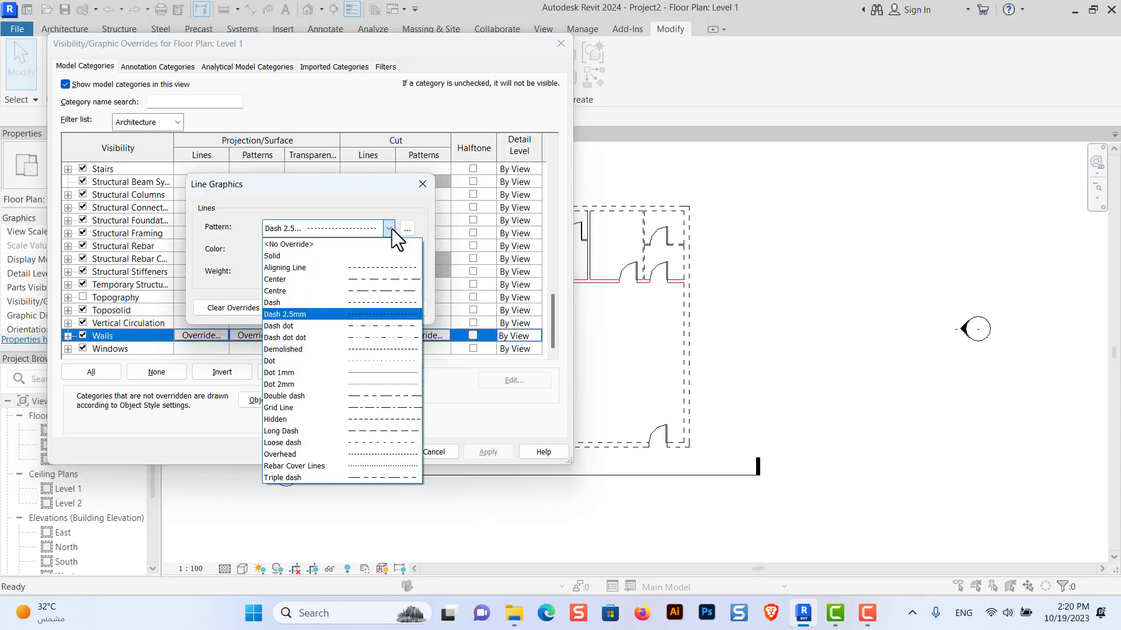
pyautogui.click(367, 268)
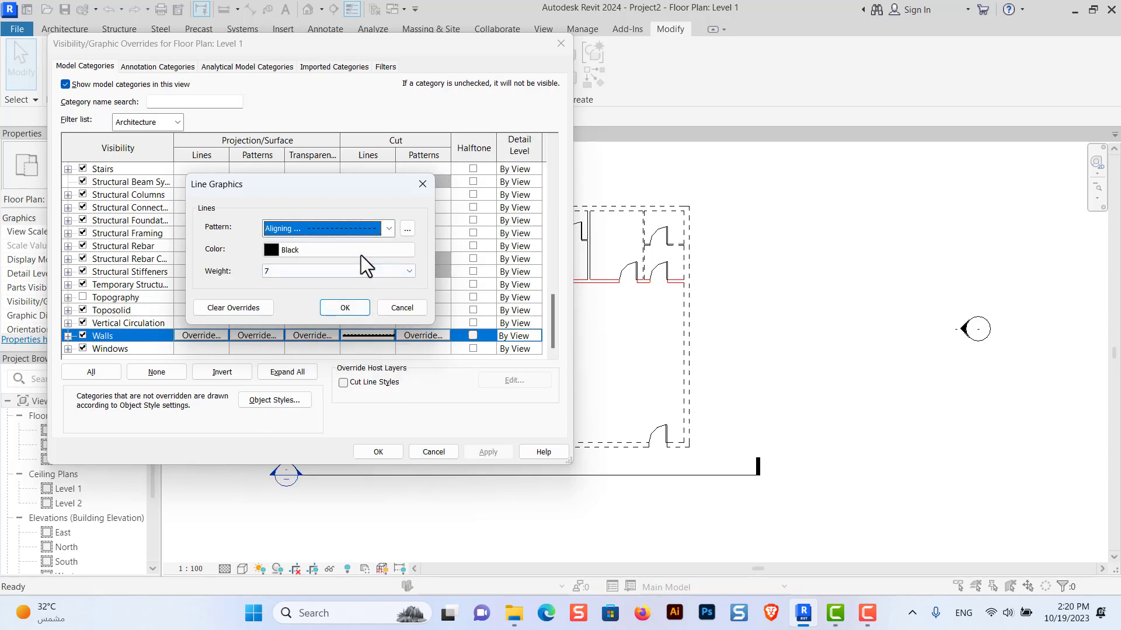
pyautogui.click(356, 311)
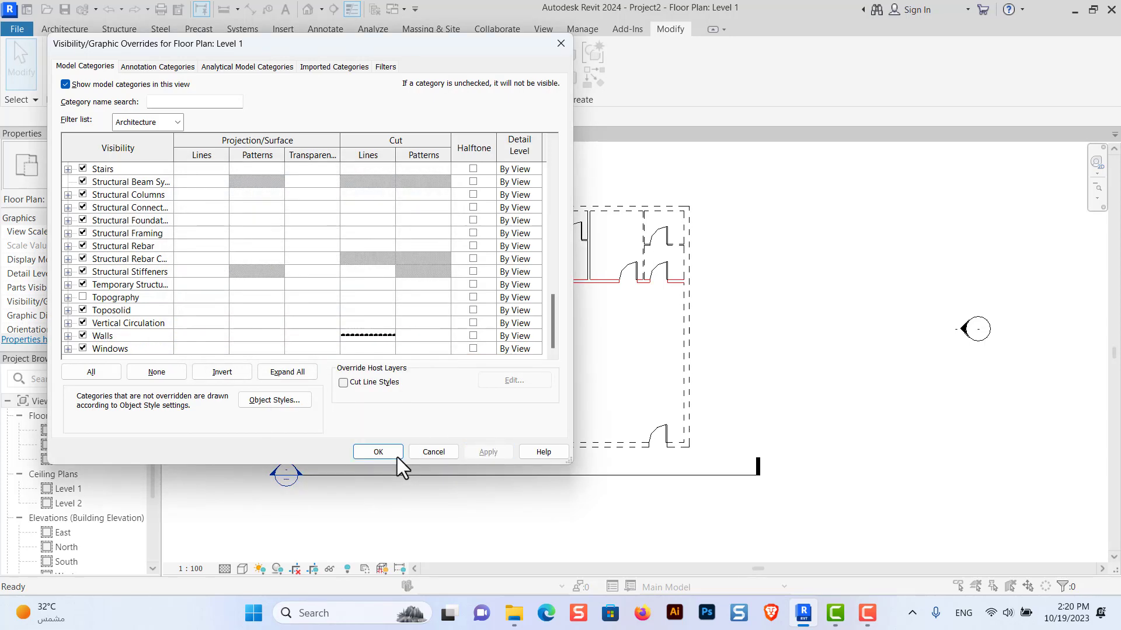
pyautogui.click(378, 453)
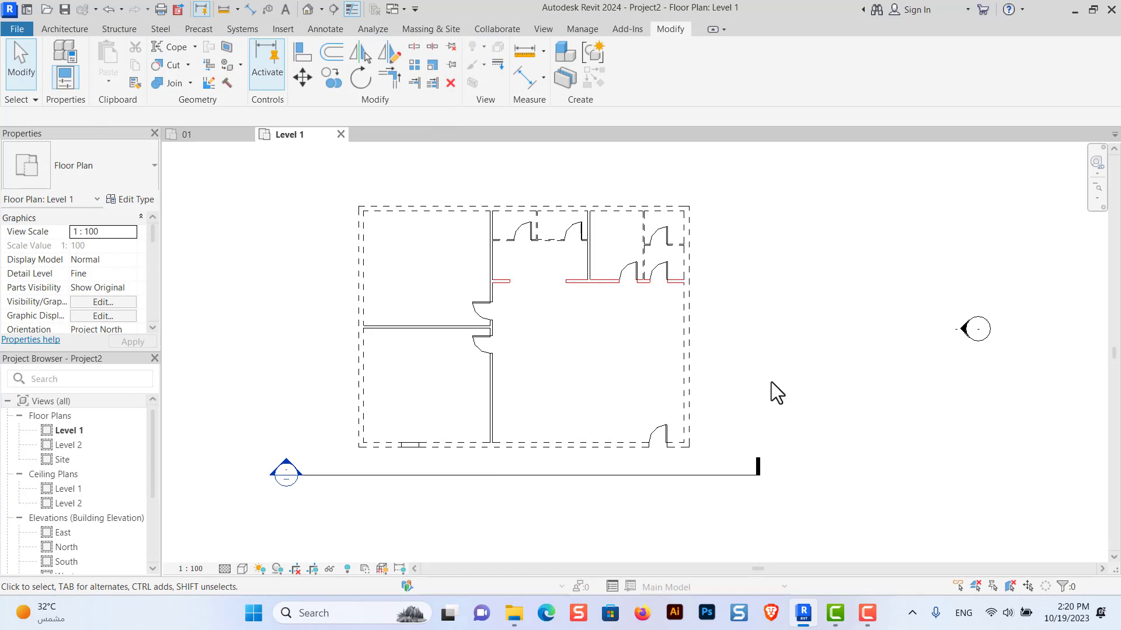